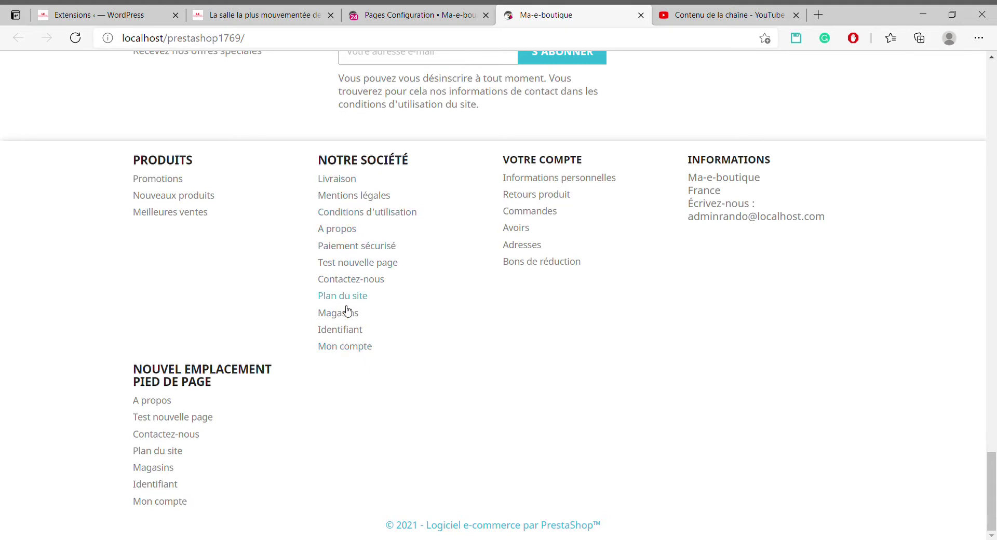
Examine the page links under Notre société in the shop footer, highlighting Plan du site through Mon compte
{"action": "left_click", "coordinate": [346, 178]}
{"action": "left_click_drag", "start_coordinate": [302, 185], "coordinate": [365, 198]}
{"action": "left_click", "coordinate": [381, 185]}
{"action": "left_click_drag", "start_coordinate": [307, 296], "coordinate": [373, 346]}
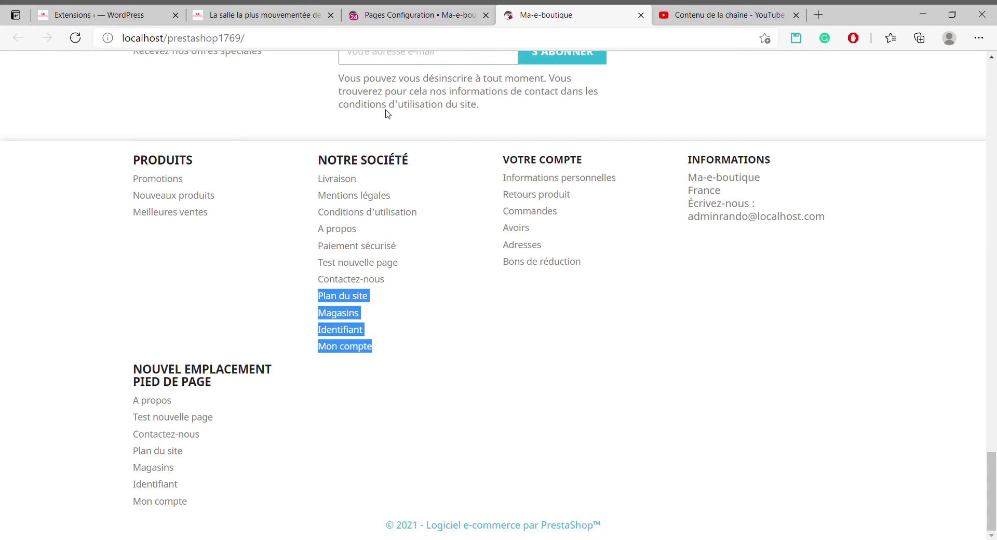
Switch to the PrestaShop back office and open the Link Widget page under Apparence
{"action": "left_click", "coordinate": [410, 19]}
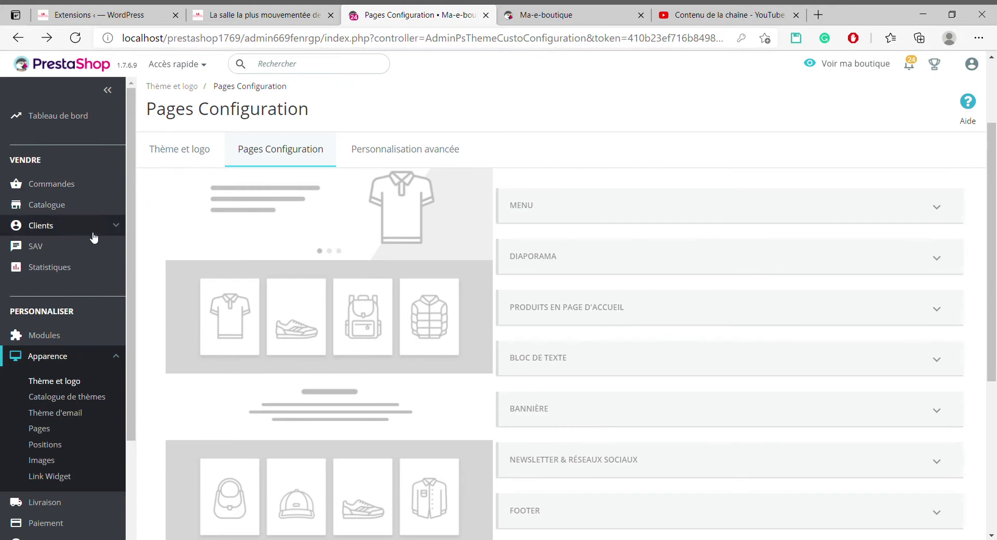
{"action": "scroll", "coordinate": [94, 231], "scroll_direction": "down", "scroll_amount": 3}
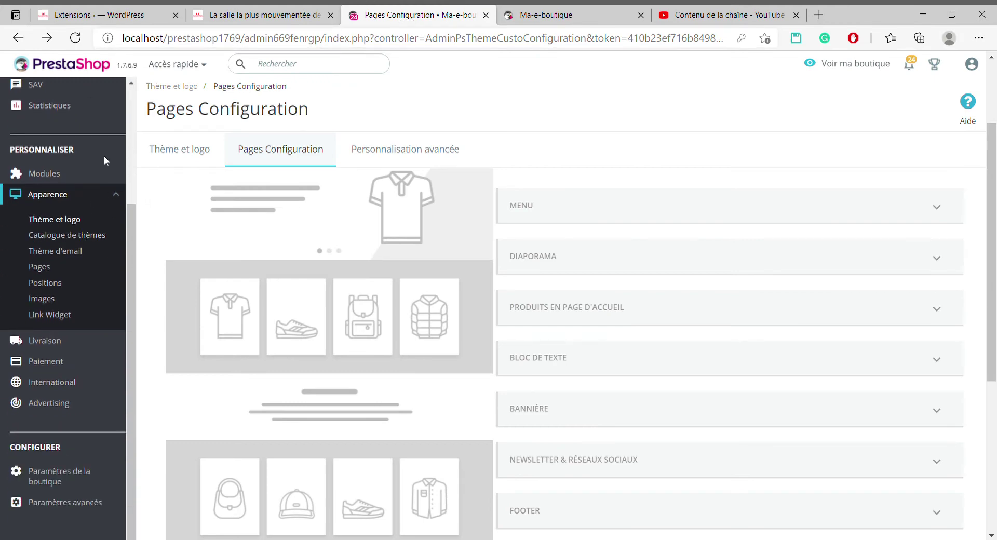
{"action": "left_click", "coordinate": [48, 315]}
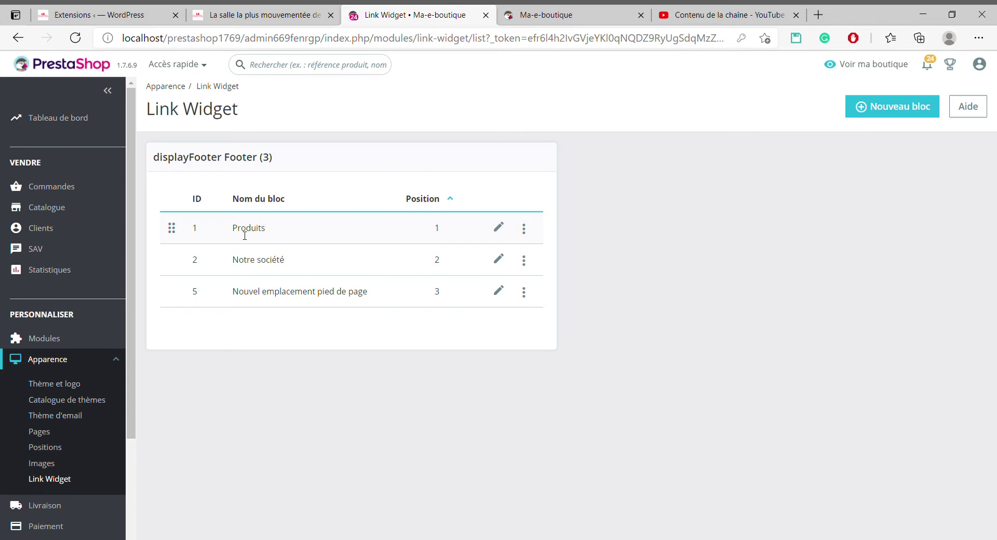
Compare the storefront footer columns with the Link Widget blocks, viewing the Conditions d'utilisation page along the way
{"action": "left_click", "coordinate": [550, 14]}
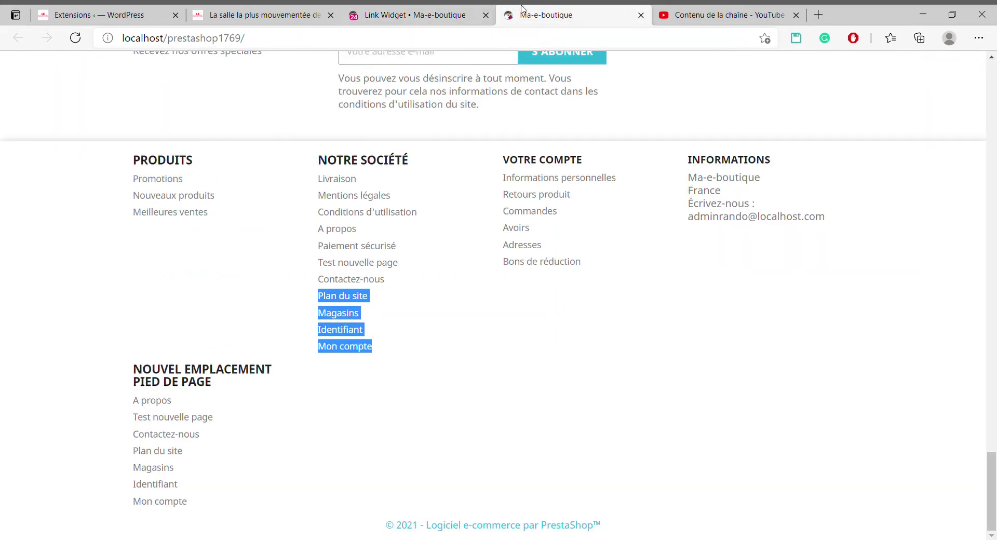
{"action": "left_click", "coordinate": [438, 15]}
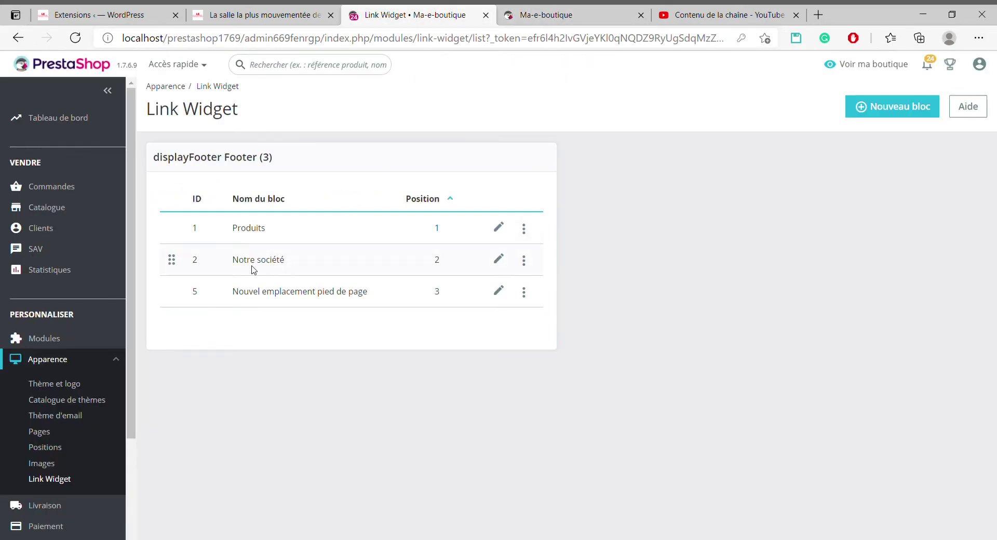
{"action": "left_click", "coordinate": [571, 13]}
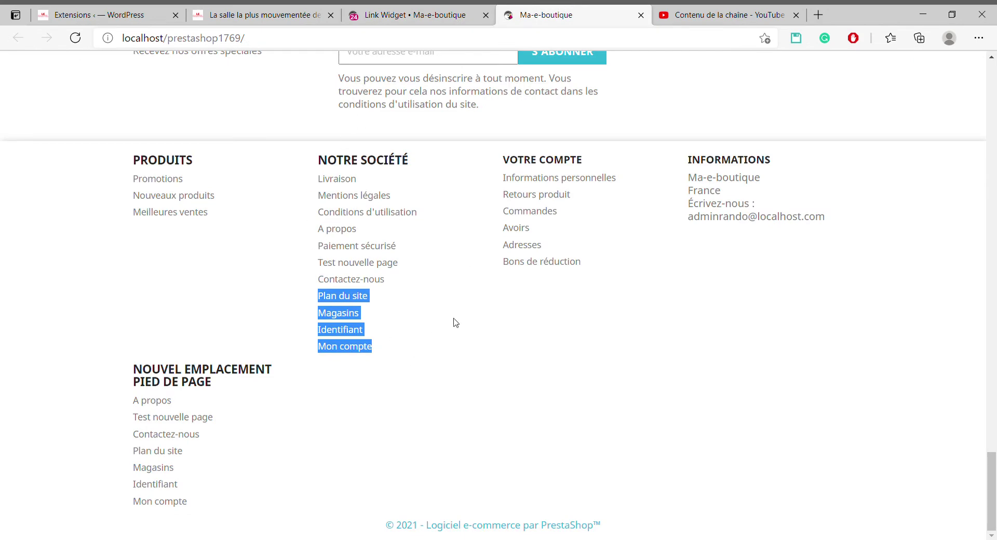
{"action": "left_click", "coordinate": [384, 215]}
{"action": "left_click", "coordinate": [415, 12]}
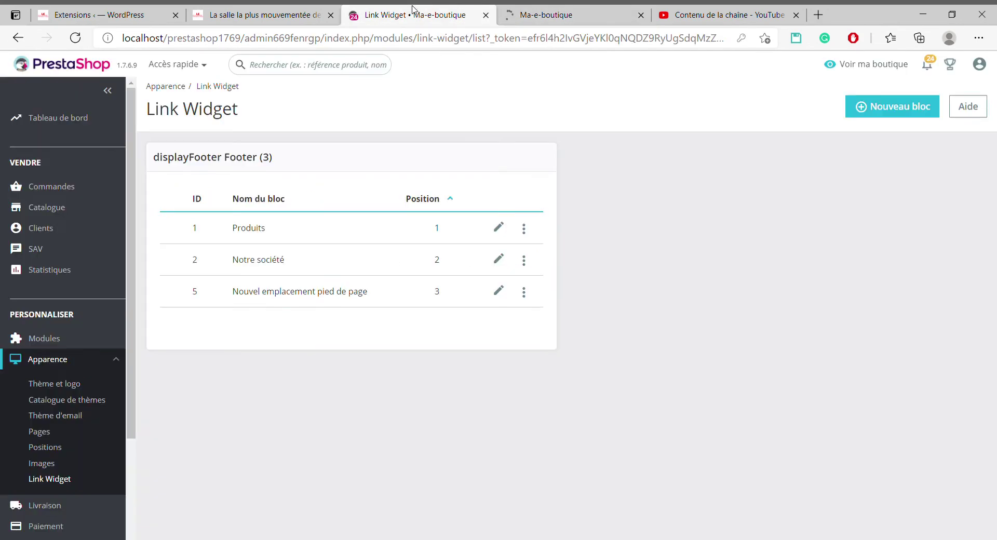
{"action": "left_click", "coordinate": [569, 12]}
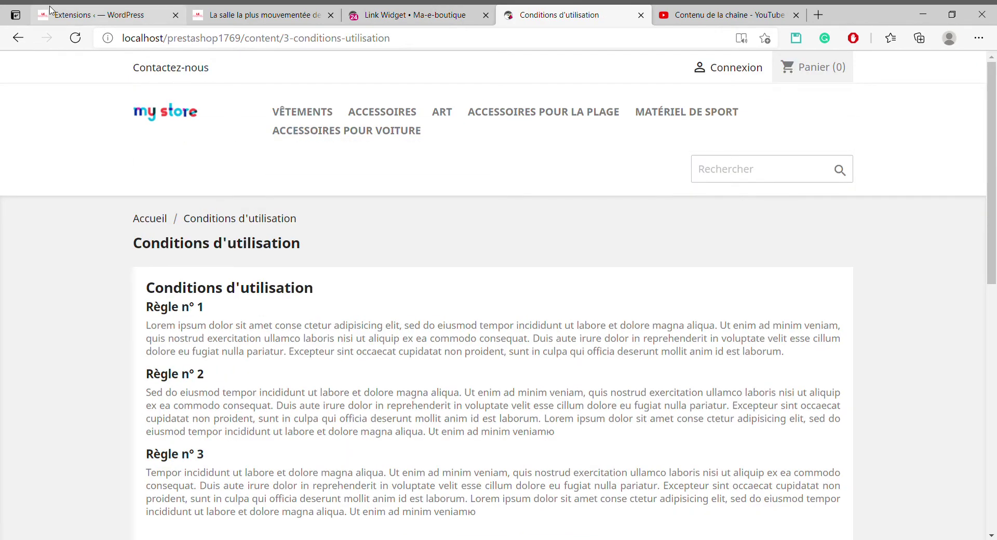
{"action": "left_click", "coordinate": [18, 38]}
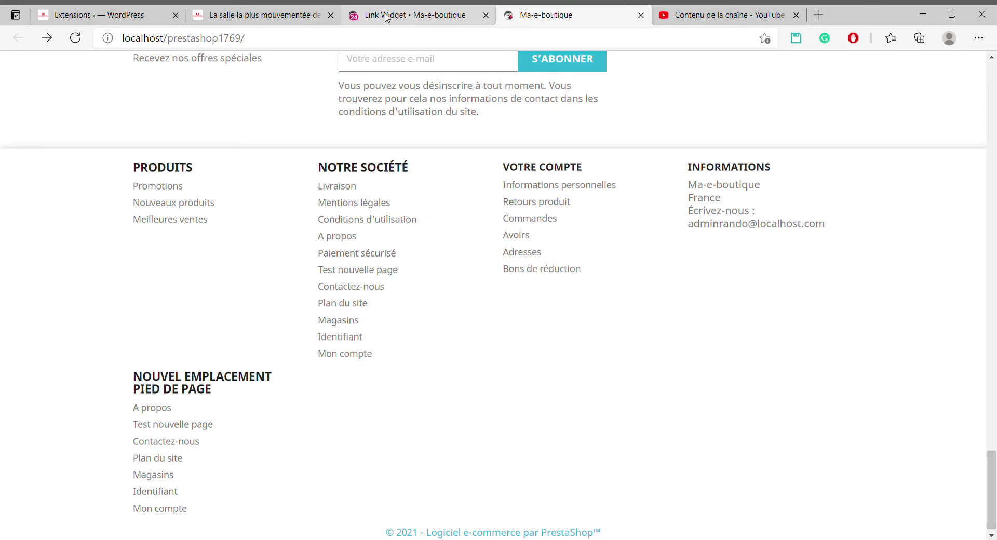
{"action": "left_click", "coordinate": [387, 15]}
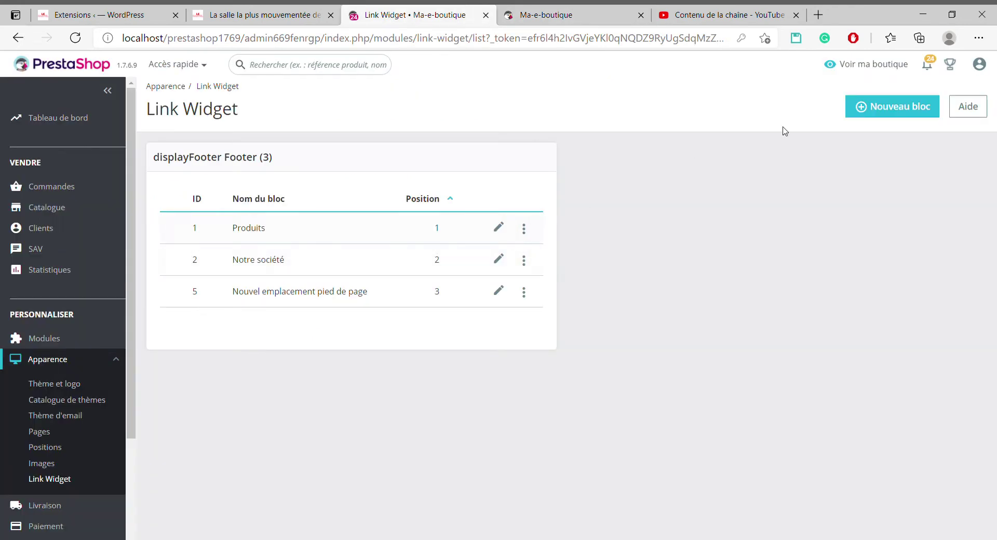
Open a new link block form and review its content pages, product pages and static content options
{"action": "left_click", "coordinate": [889, 111]}
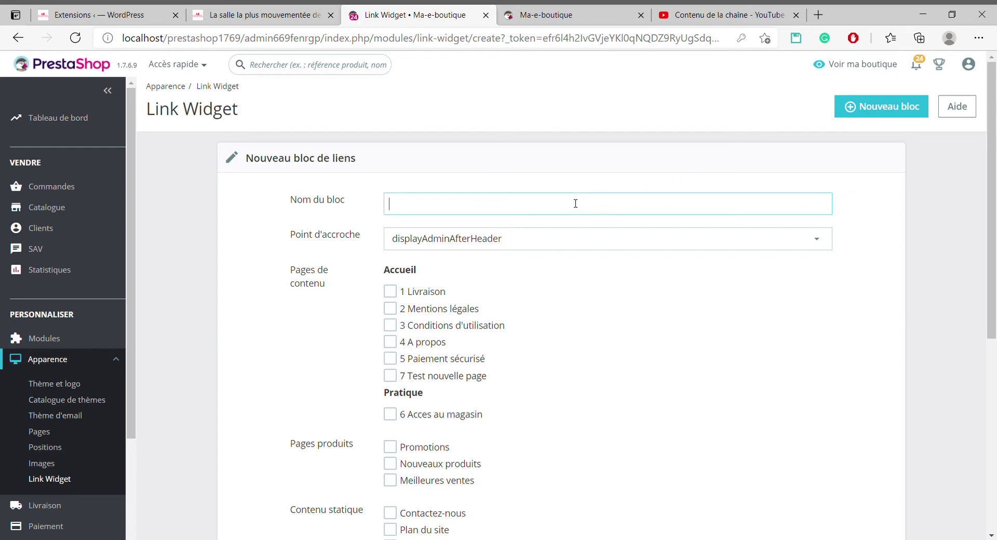
{"action": "left_click", "coordinate": [545, 14]}
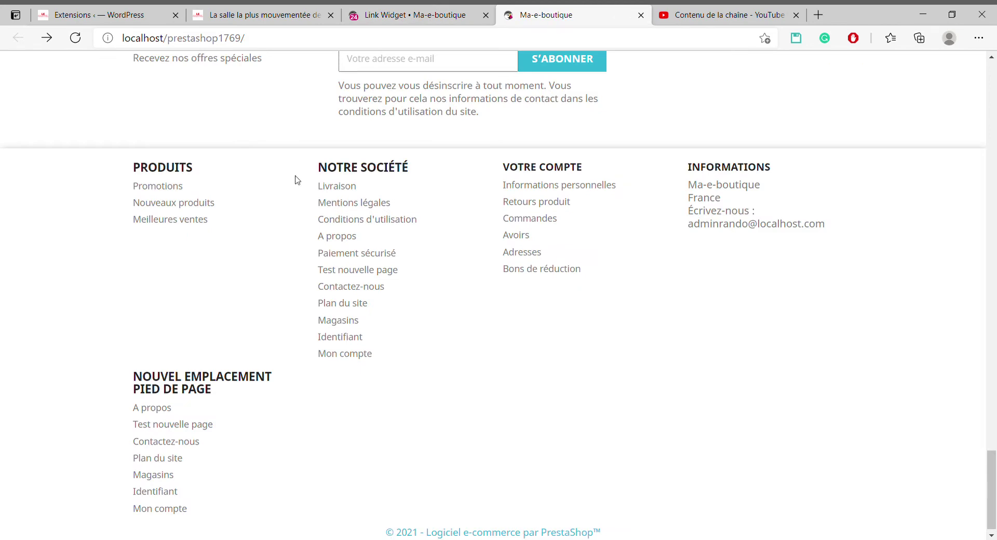
{"action": "left_click", "coordinate": [435, 14]}
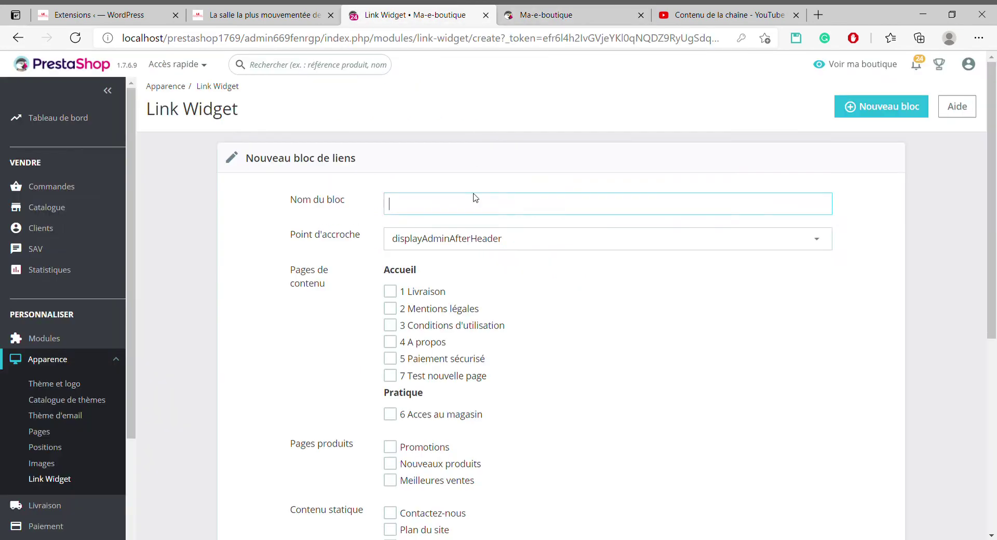
{"action": "scroll", "coordinate": [605, 316], "scroll_direction": "down", "scroll_amount": 3}
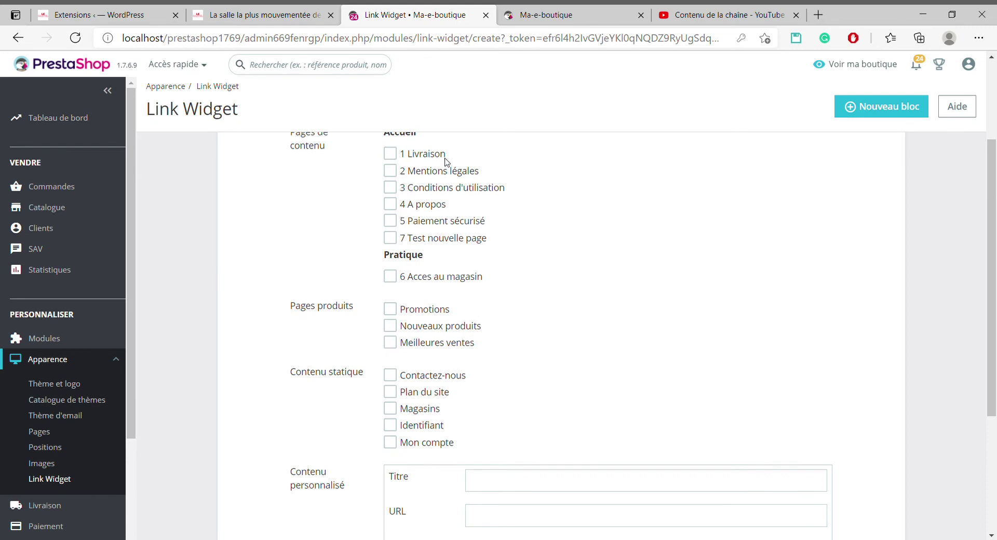
{"action": "left_click_drag", "start_coordinate": [350, 158], "coordinate": [504, 238]}
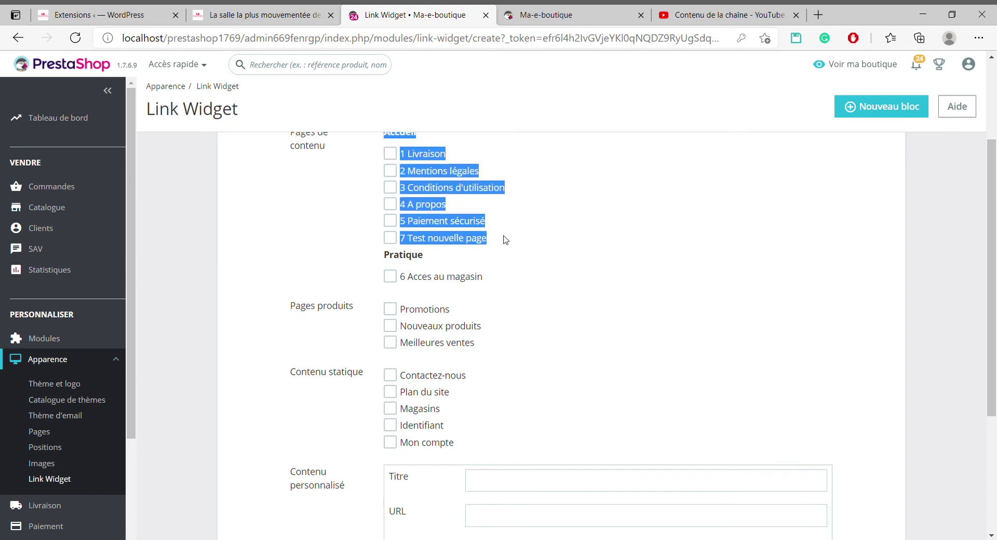
{"action": "left_click_drag", "start_coordinate": [358, 301], "coordinate": [494, 441]}
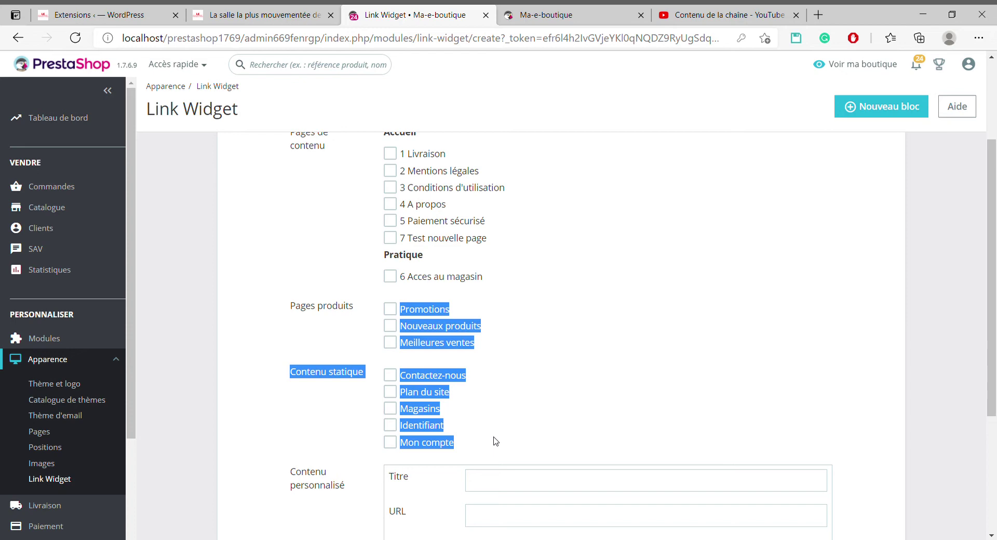
{"action": "scroll", "coordinate": [615, 270], "scroll_direction": "up", "scroll_amount": 3}
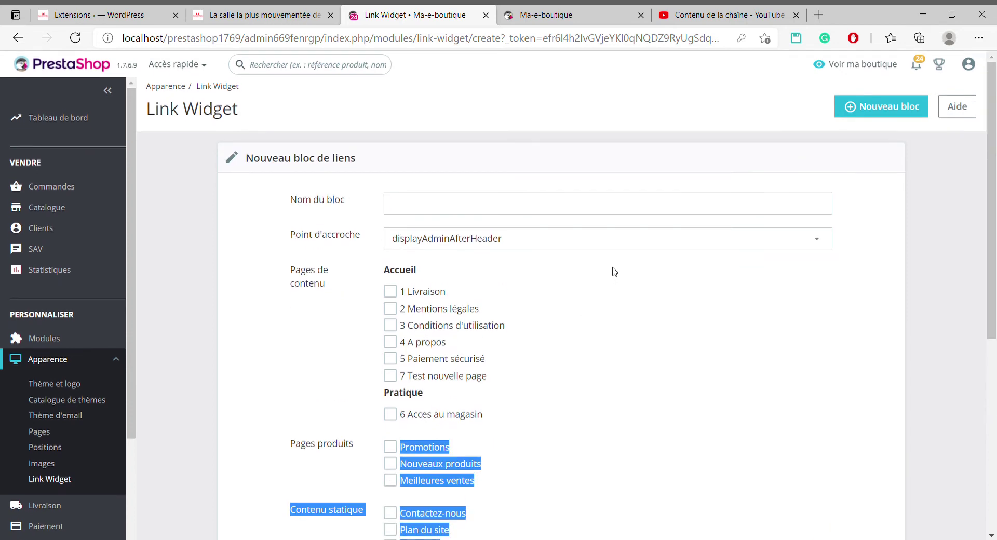
{"action": "left_click", "coordinate": [570, 248]}
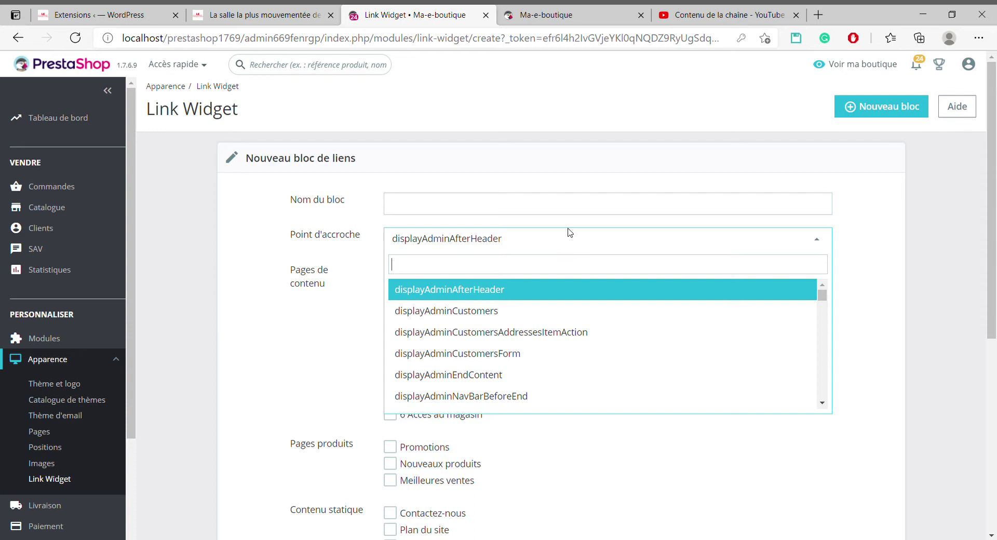
{"action": "type", "text": "fotte"}
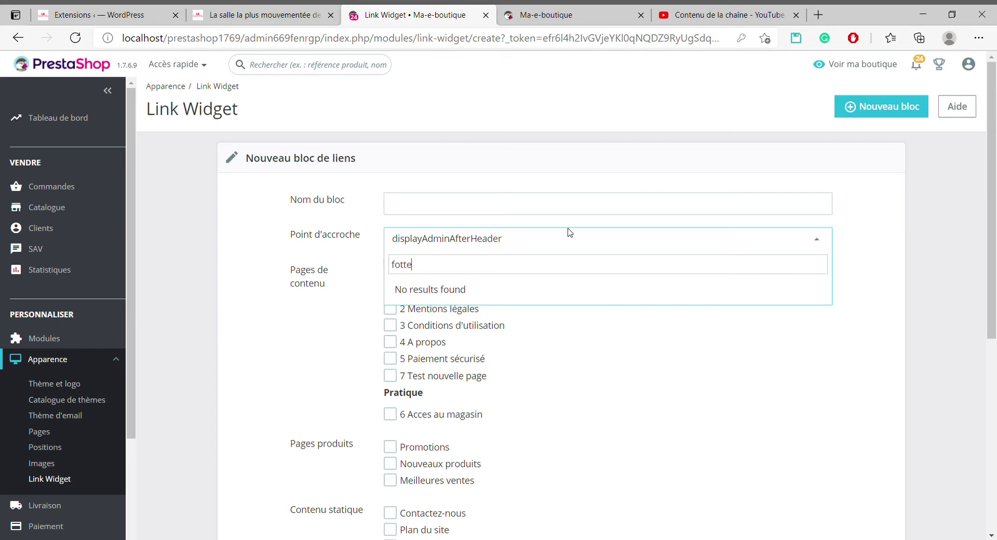
{"action": "key", "text": "BackSpace"}
{"action": "key", "text": "BackSpace"}
{"action": "type", "text": "ot"}
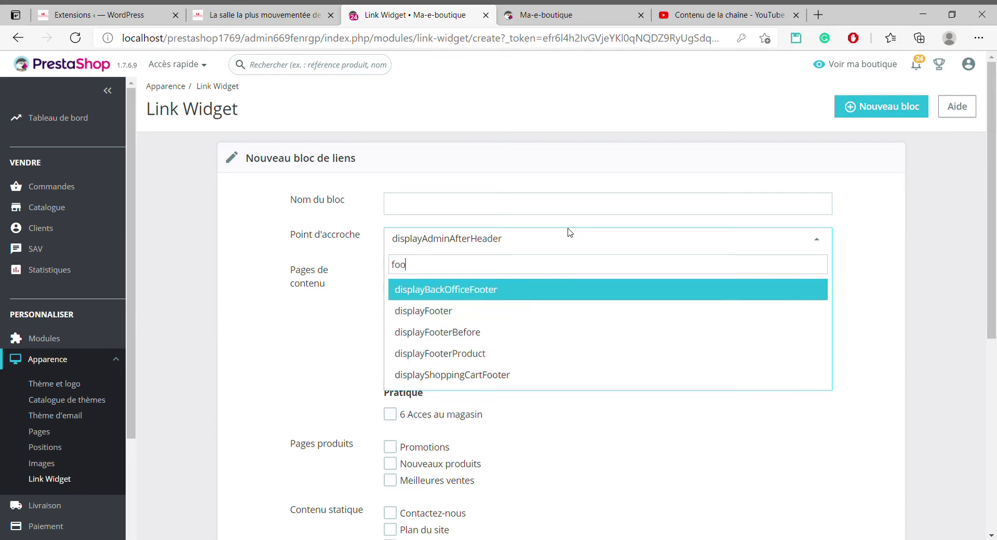
{"action": "left_click", "coordinate": [444, 309]}
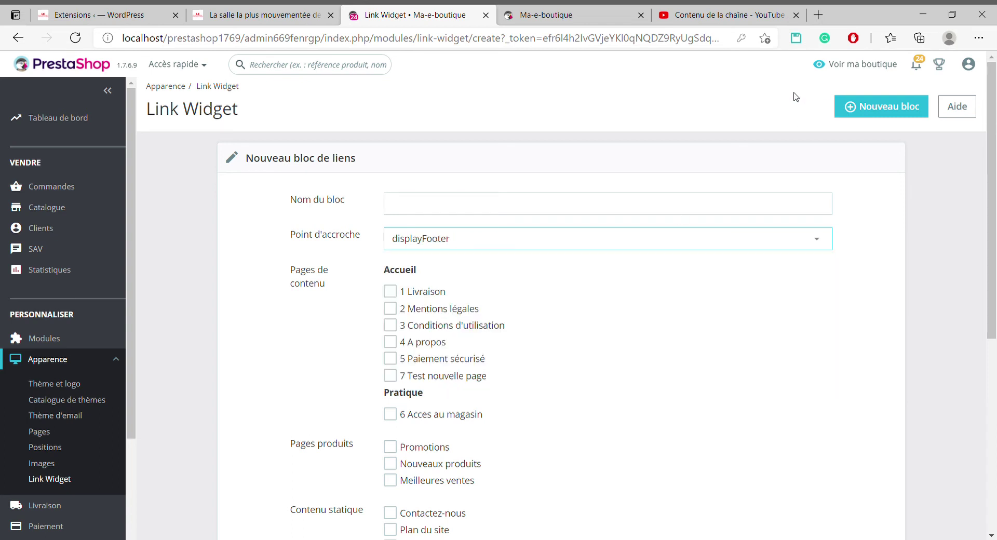
{"action": "left_click", "coordinate": [23, 45]}
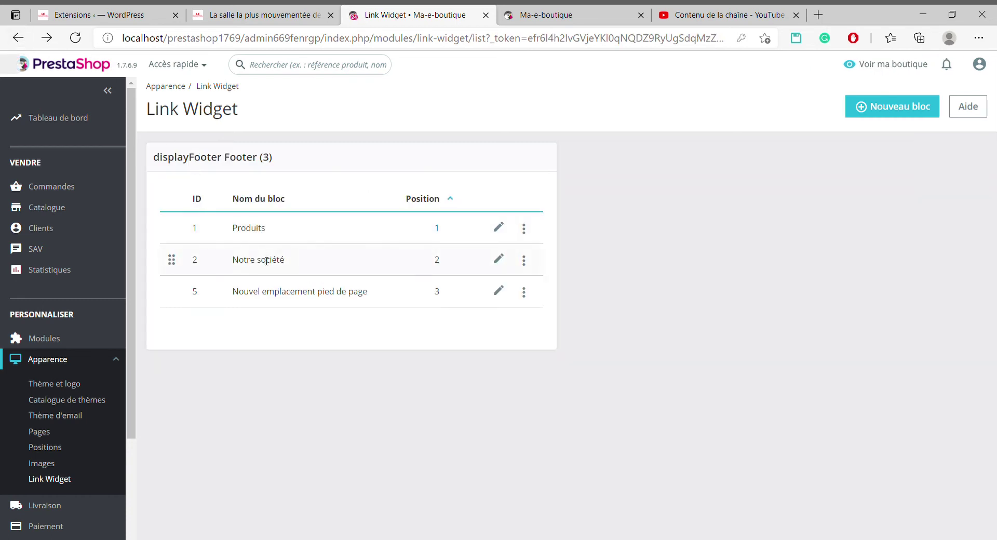
Open the Notre société block for editing and examine its selected content pages and static content
{"action": "left_click", "coordinate": [507, 259]}
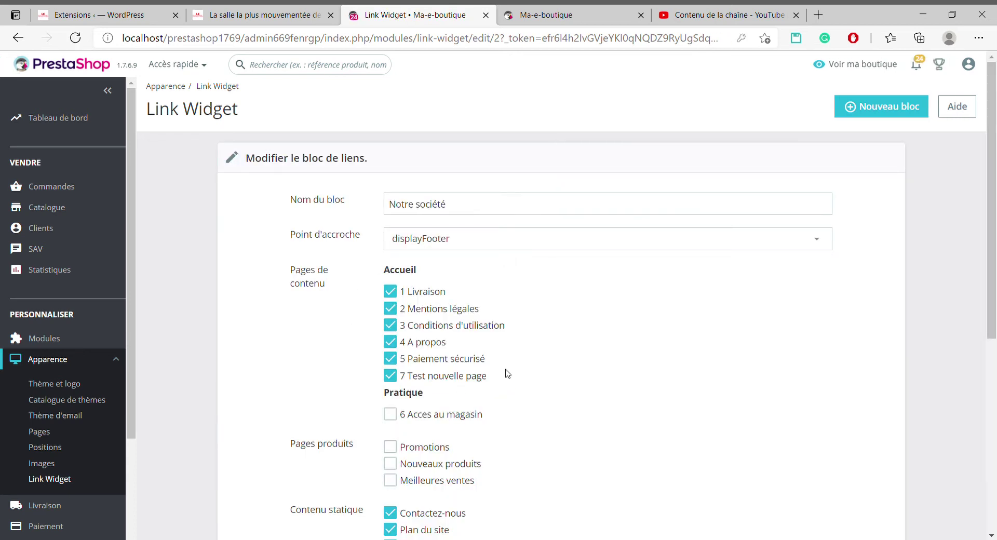
{"action": "scroll", "coordinate": [547, 364], "scroll_direction": "down", "scroll_amount": 3}
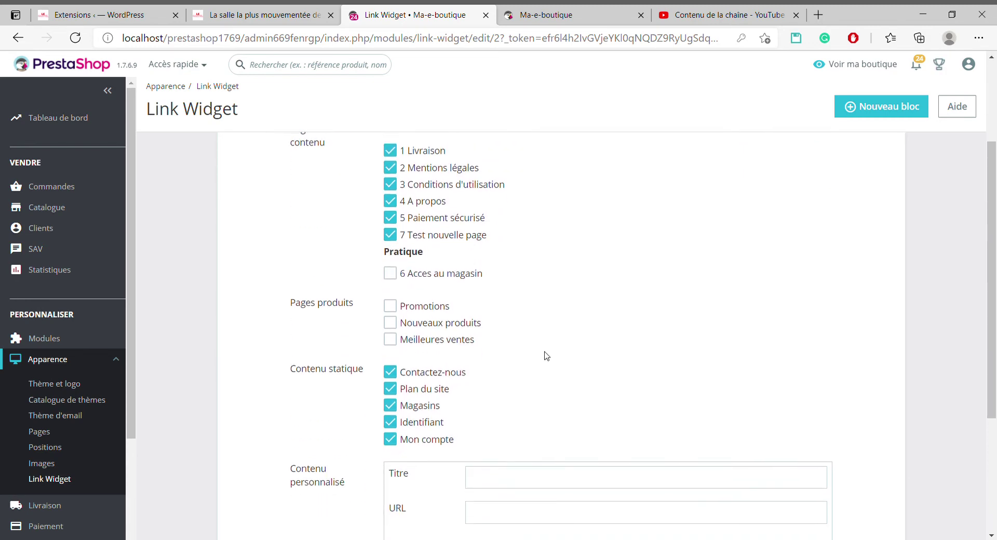
{"action": "scroll", "coordinate": [545, 358], "scroll_direction": "up", "scroll_amount": 1}
{"action": "left_click_drag", "start_coordinate": [382, 152], "coordinate": [497, 262]}
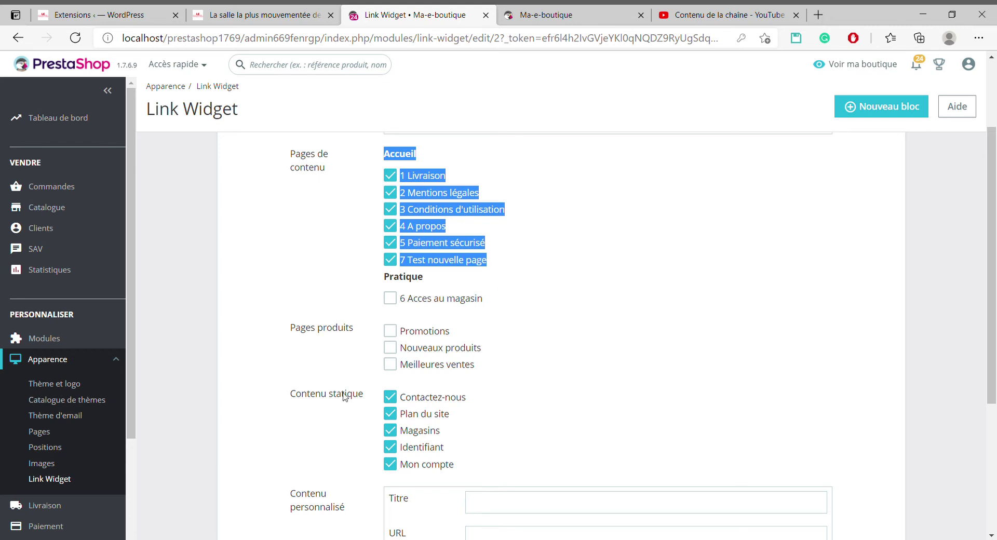
{"action": "left_click_drag", "start_coordinate": [372, 396], "coordinate": [479, 462]}
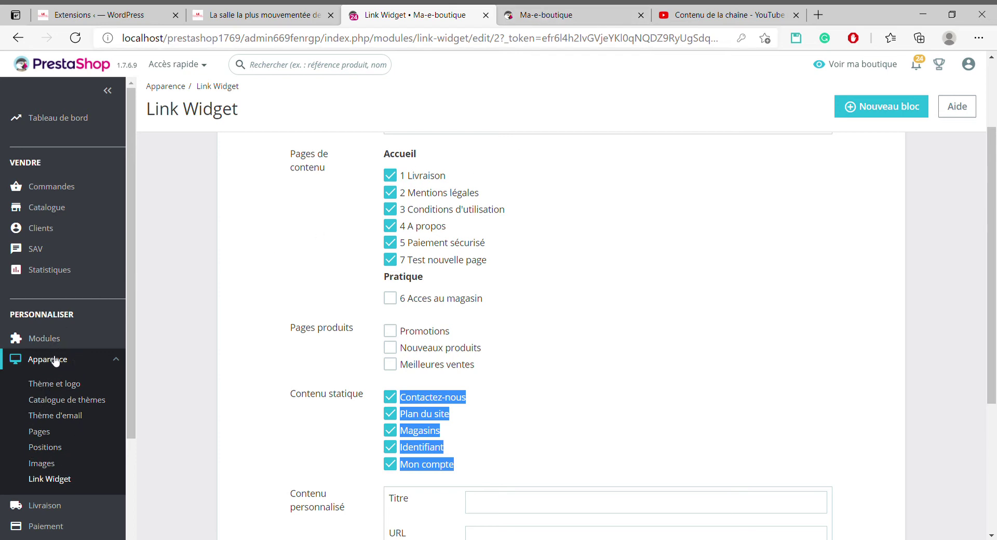
Open the Pages list under Apparence and review the page categories and the pages in the Accueil category
{"action": "left_click", "coordinate": [45, 433]}
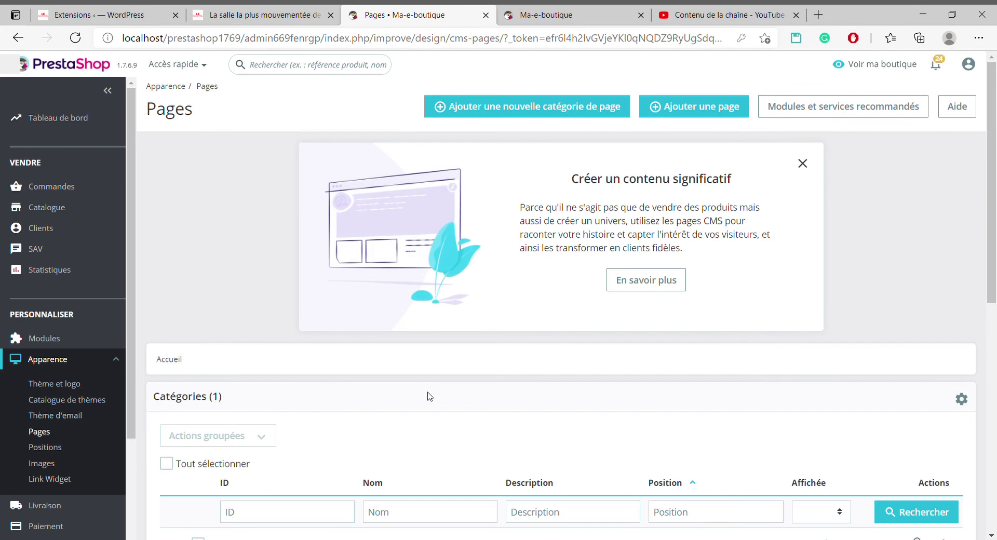
{"action": "scroll", "coordinate": [429, 396], "scroll_direction": "down", "scroll_amount": 1}
{"action": "scroll", "coordinate": [429, 396], "scroll_direction": "up", "scroll_amount": 1}
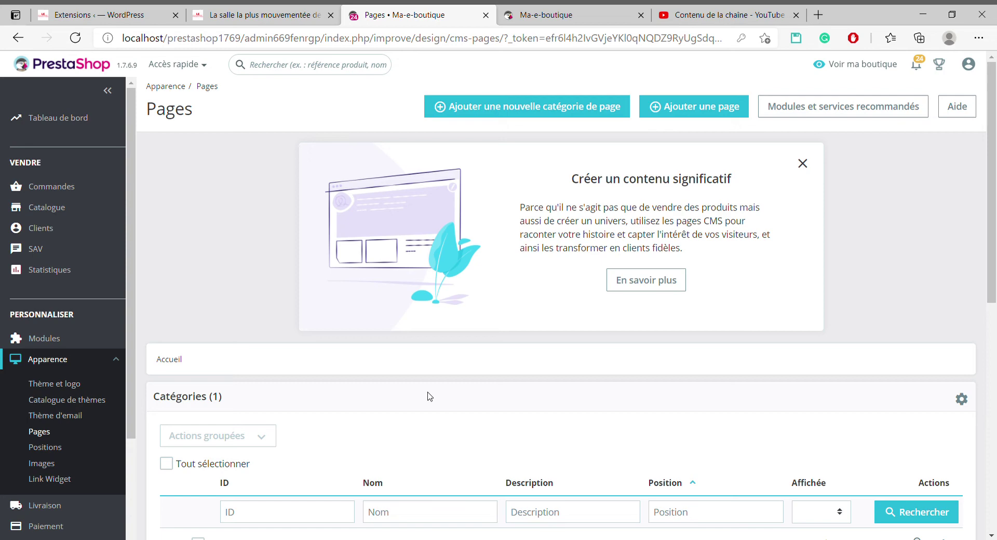
{"action": "scroll", "coordinate": [179, 341], "scroll_direction": "down", "scroll_amount": 3}
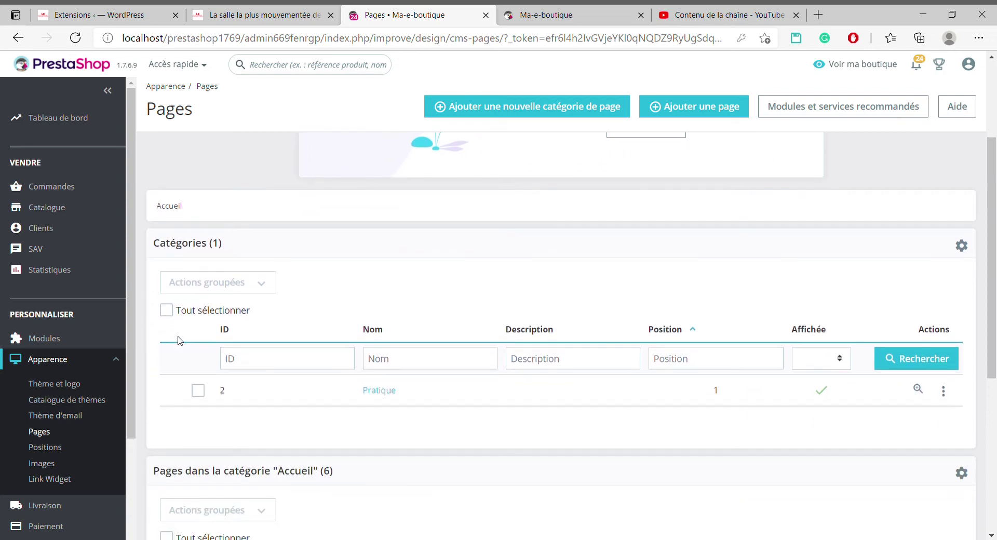
{"action": "scroll", "coordinate": [179, 341], "scroll_direction": "down", "scroll_amount": 6}
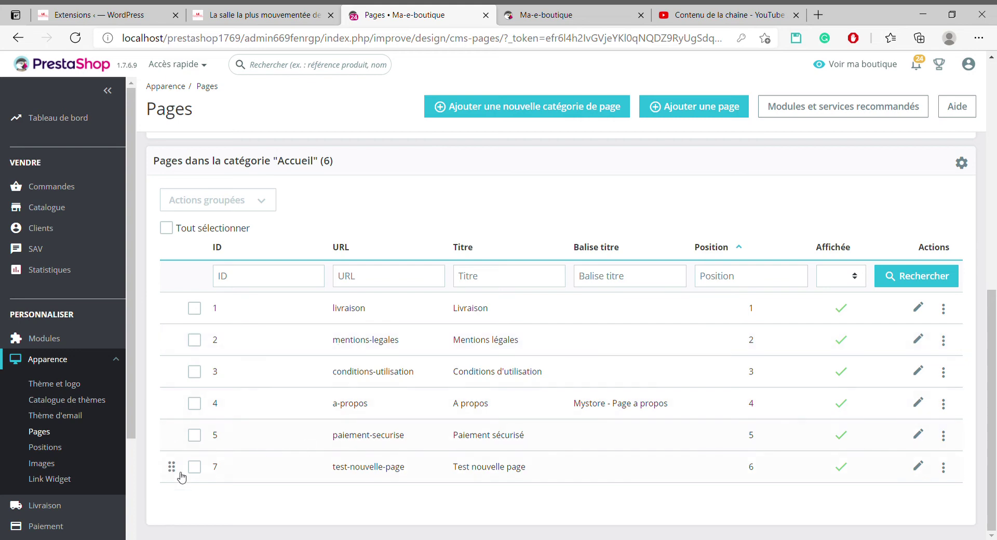
Reopen the Notre société block from Link Widget and examine its Pages produits and Contenu statique options
{"action": "left_click", "coordinate": [71, 486]}
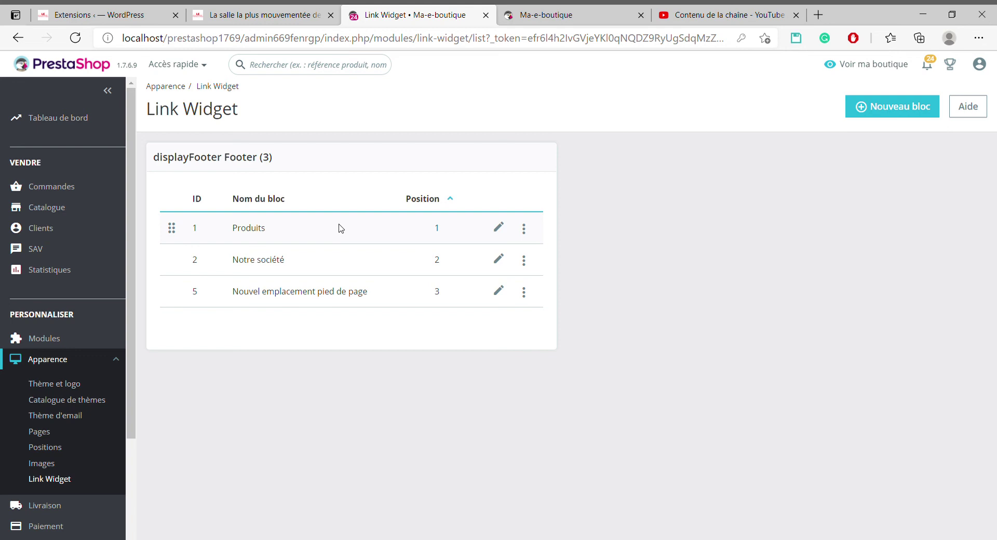
{"action": "left_click", "coordinate": [500, 262]}
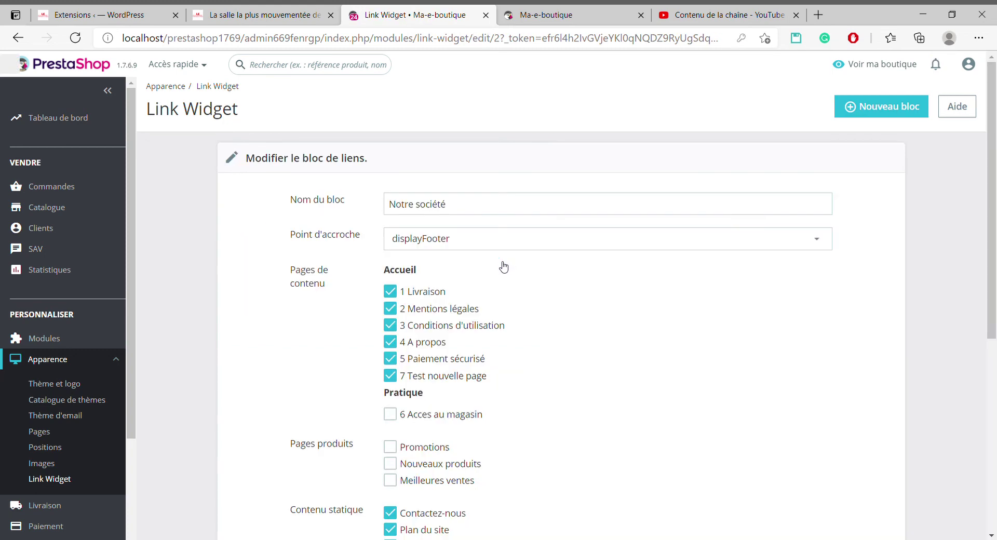
{"action": "scroll", "coordinate": [630, 334], "scroll_direction": "down", "scroll_amount": 4}
{"action": "scroll", "coordinate": [630, 333], "scroll_direction": "down", "scroll_amount": 1}
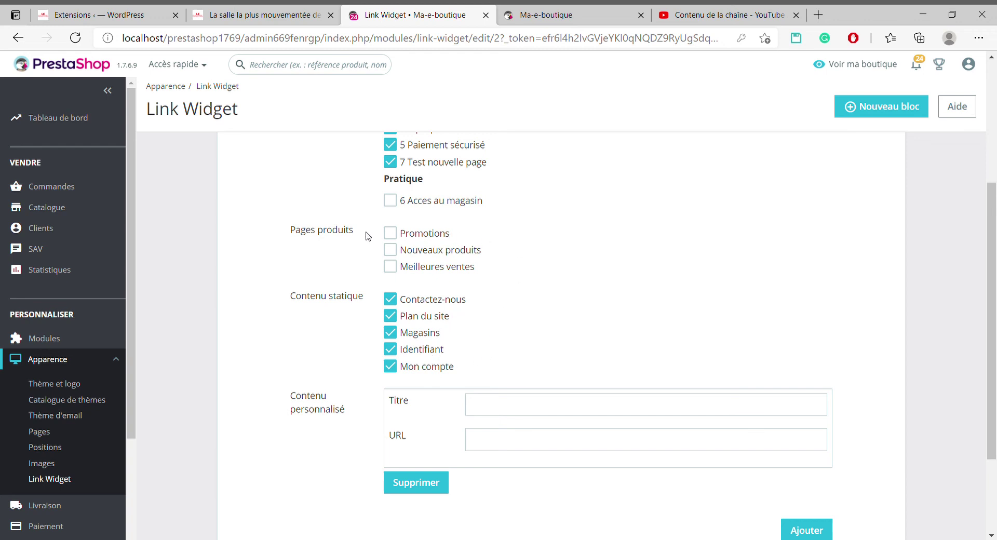
{"action": "left_click_drag", "start_coordinate": [370, 232], "coordinate": [455, 370]}
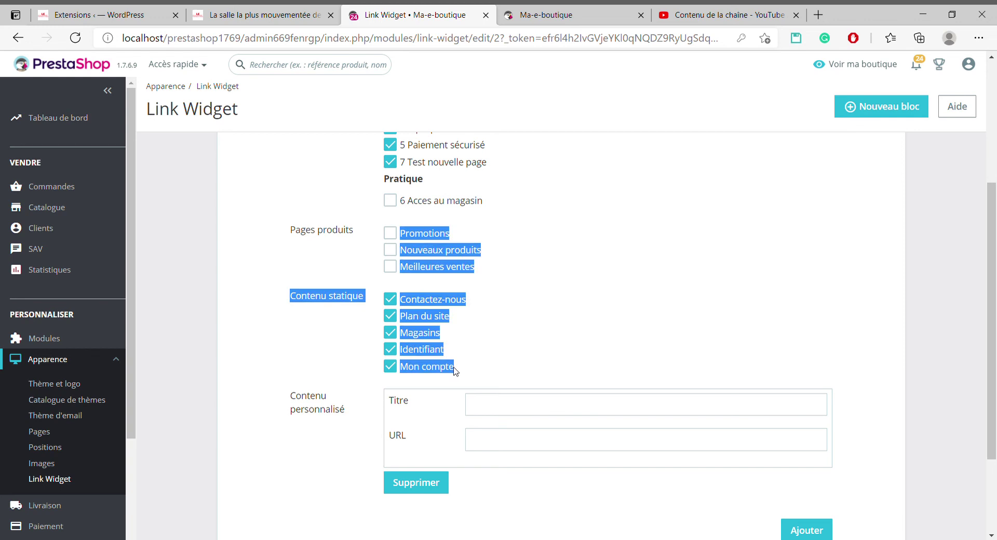
Review the Pages produits options and the Accueil content pages in the Notre société block, and open the shop's Pages list
{"action": "left_click", "coordinate": [485, 352]}
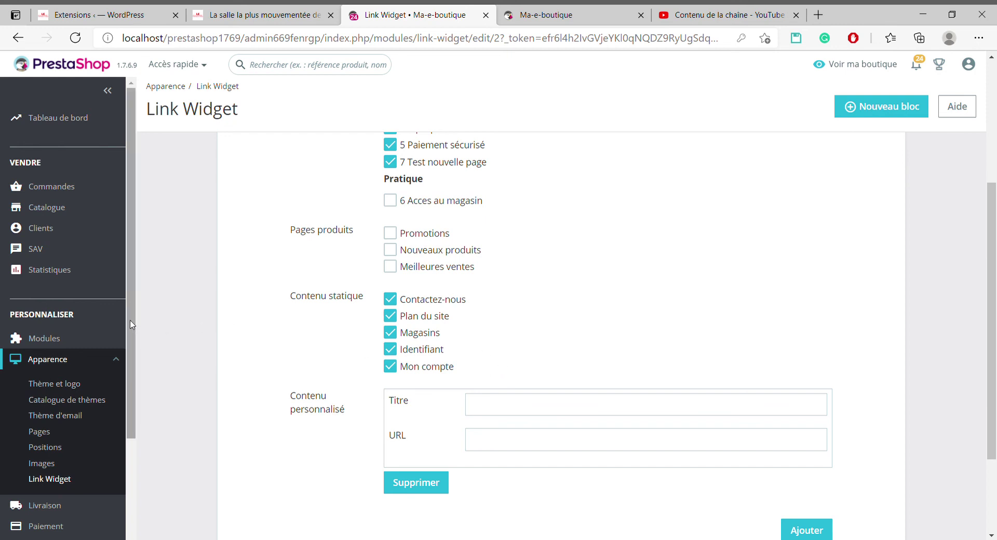
{"action": "left_click_drag", "start_coordinate": [132, 324], "coordinate": [130, 445]}
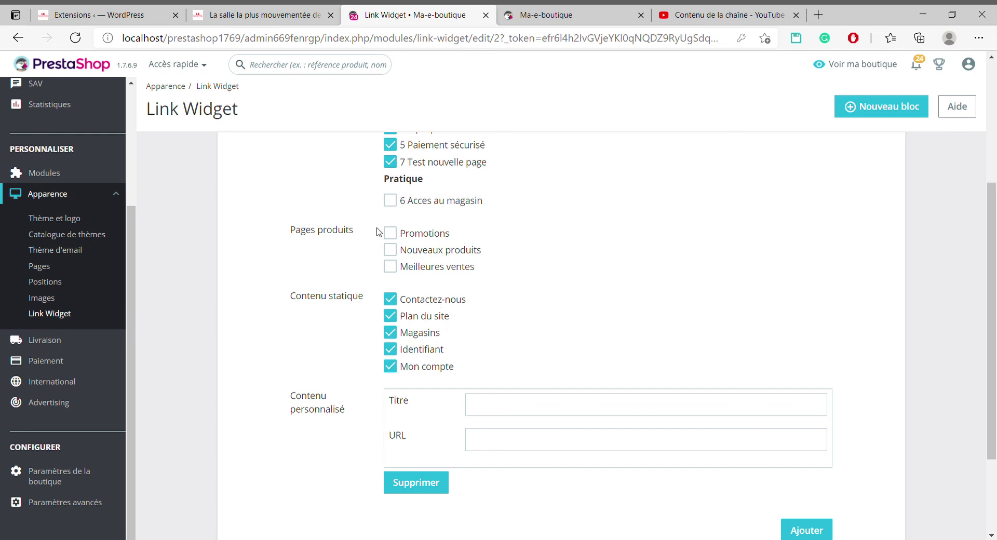
{"action": "left_click_drag", "start_coordinate": [373, 230], "coordinate": [490, 275]}
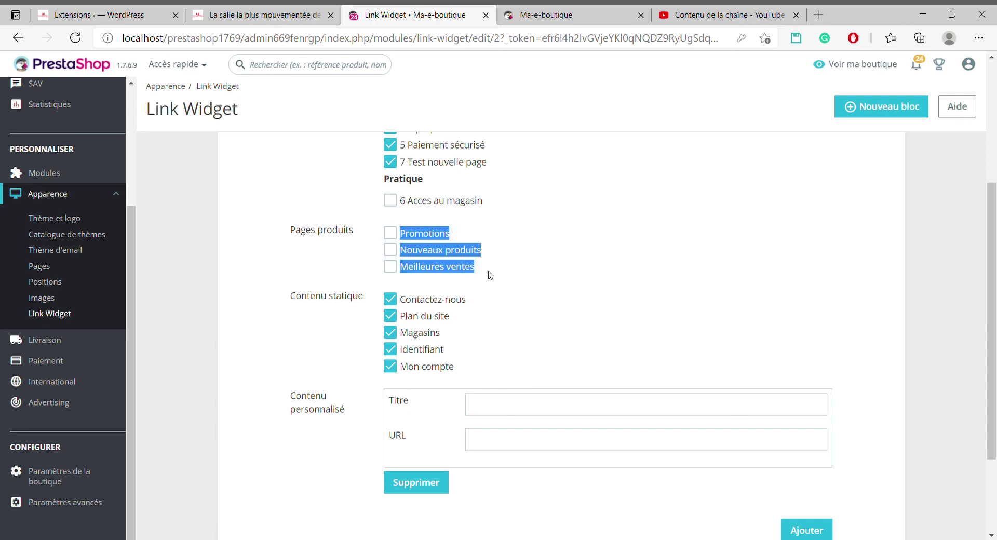
{"action": "scroll", "coordinate": [489, 275], "scroll_direction": "up", "scroll_amount": 4}
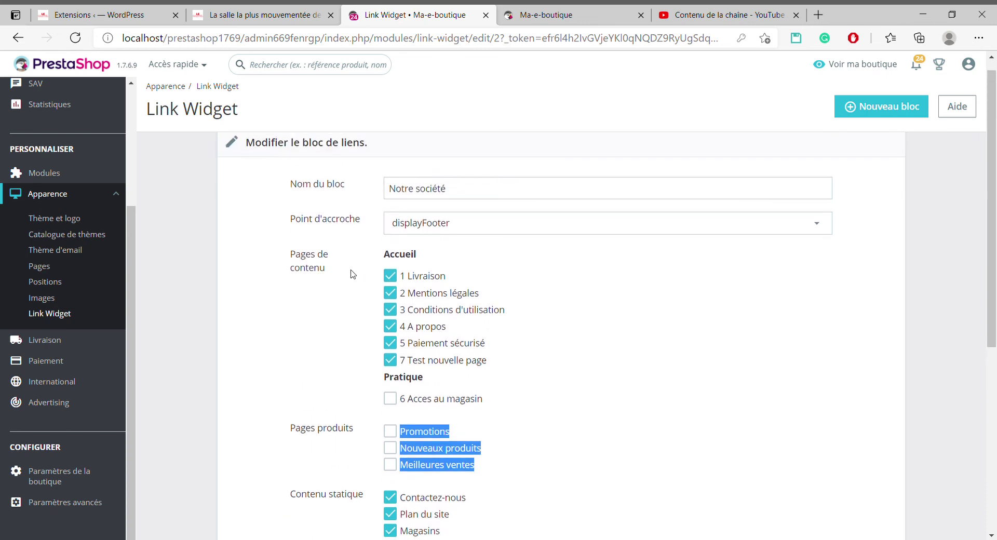
{"action": "left_click_drag", "start_coordinate": [354, 275], "coordinate": [543, 363]}
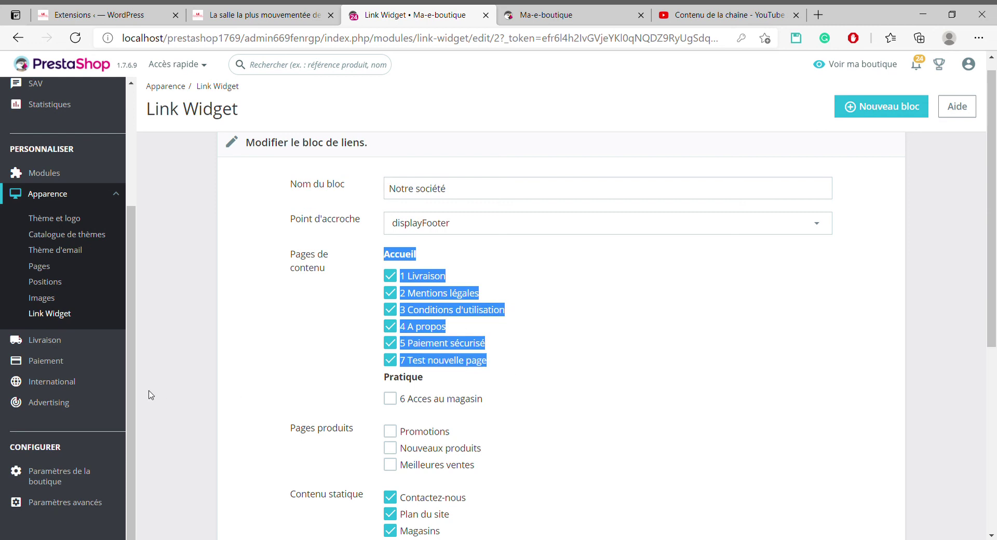
{"action": "left_click", "coordinate": [46, 268]}
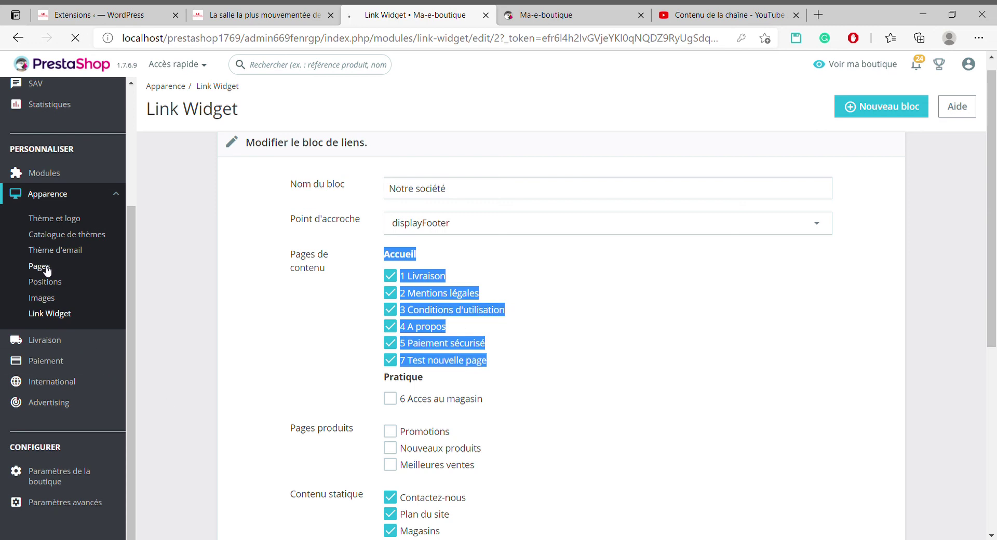